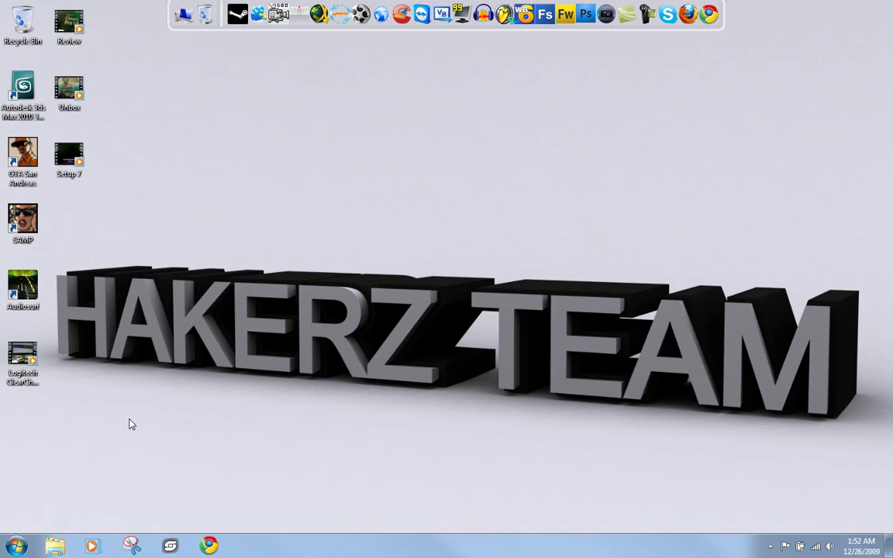
Open the HAKERZTEAM (C:) drive from Computer to list its 19 top-level items.
{"action": "left_click", "coordinate": [178, 16]}
{"action": "left_click", "coordinate": [228, 196]}
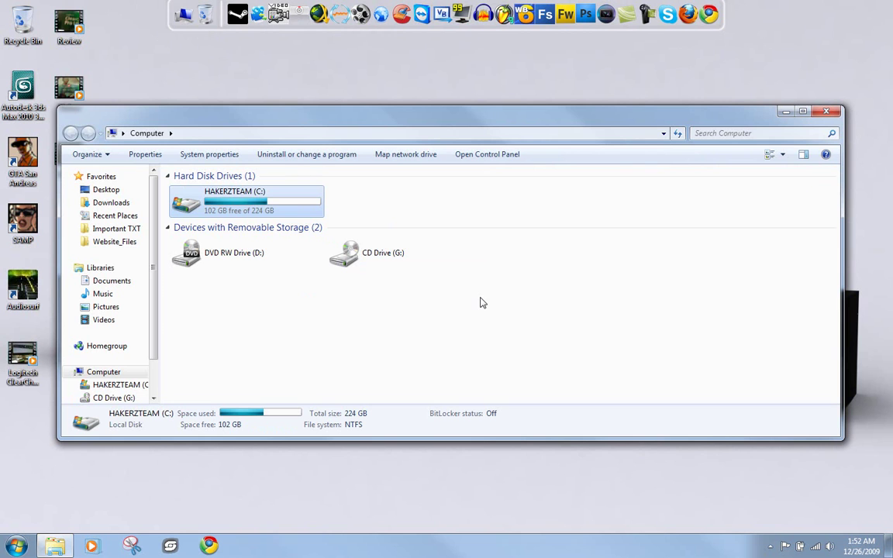
{"action": "double_click", "coordinate": [270, 207]}
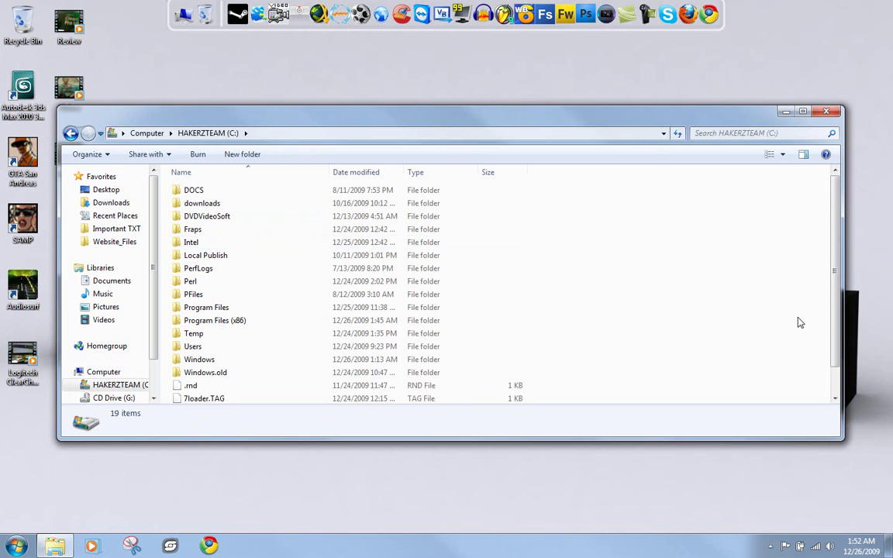
{"action": "scroll", "coordinate": [799, 321], "scroll_direction": "down", "scroll_amount": 1}
{"action": "scroll", "coordinate": [799, 321], "scroll_direction": "up", "scroll_amount": 1}
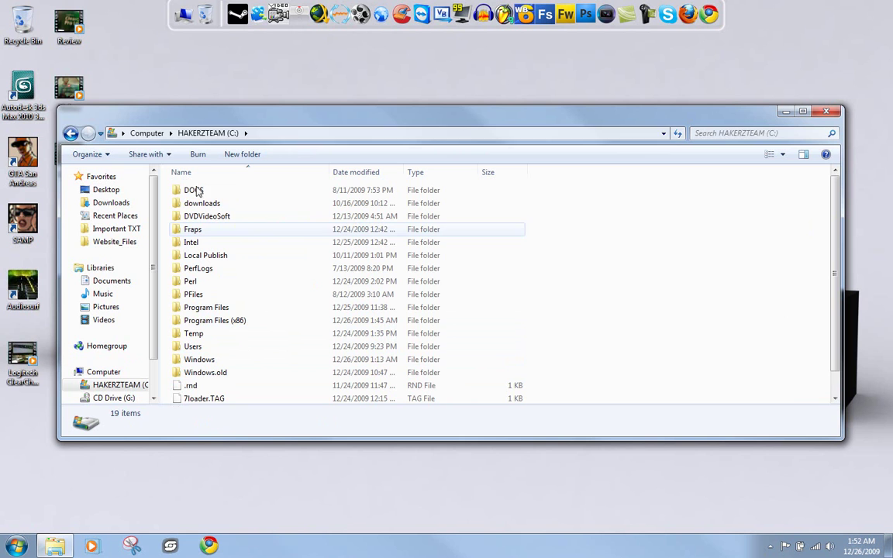
{"action": "left_click", "coordinate": [204, 135]}
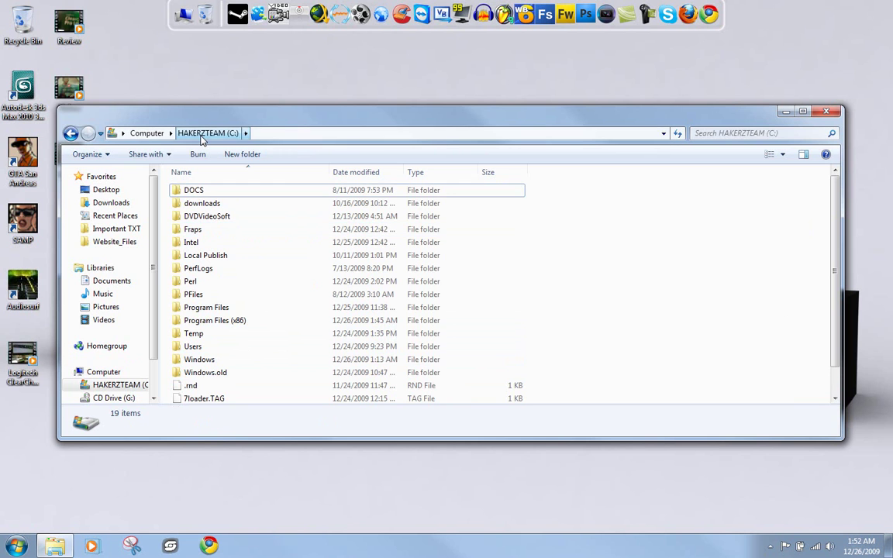
{"action": "left_click", "coordinate": [147, 133]}
{"action": "double_click", "coordinate": [233, 200]}
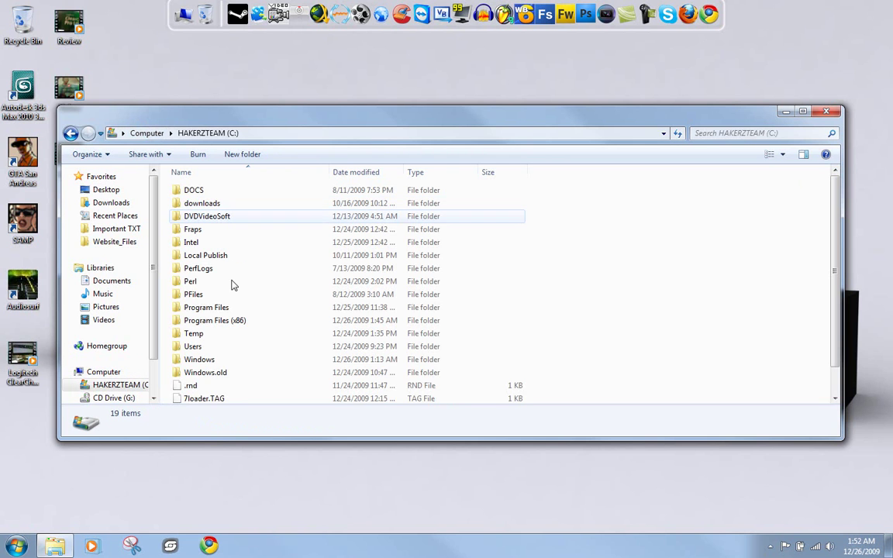
Open Windows.old, browse the old user's profile down to My Videos, then go back to Windows.old.
{"action": "double_click", "coordinate": [219, 378]}
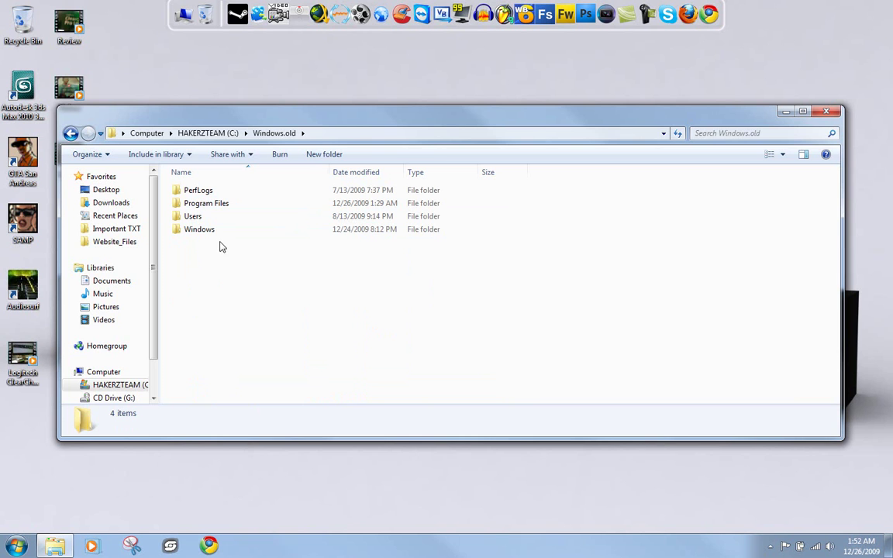
{"action": "double_click", "coordinate": [210, 217]}
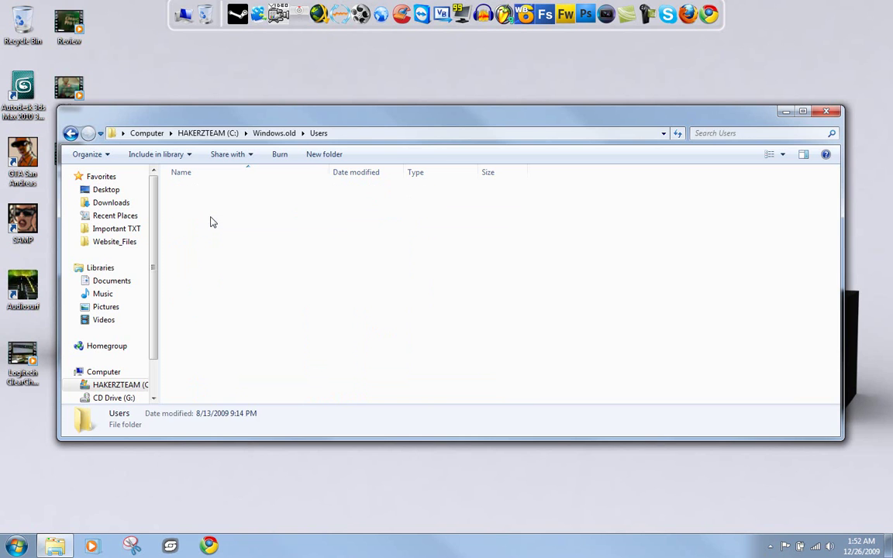
{"action": "left_click", "coordinate": [220, 194]}
{"action": "double_click", "coordinate": [220, 193]}
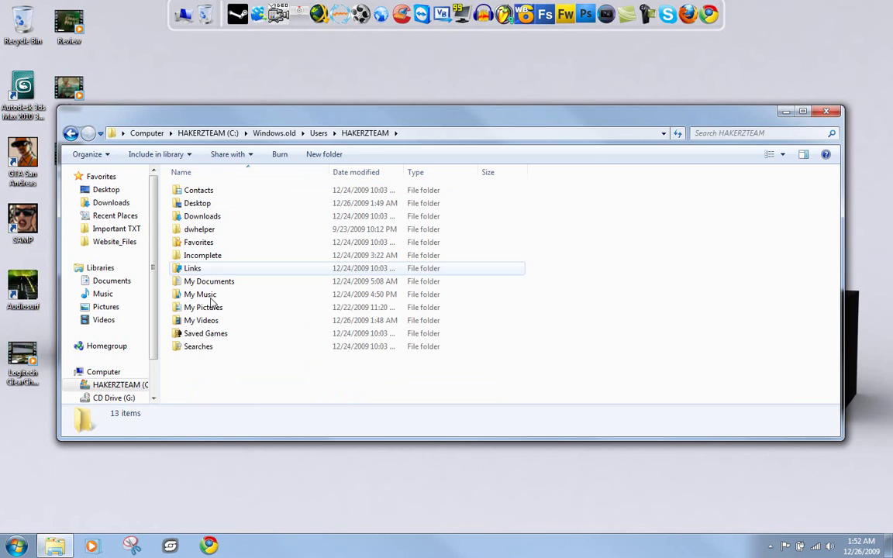
{"action": "double_click", "coordinate": [202, 320]}
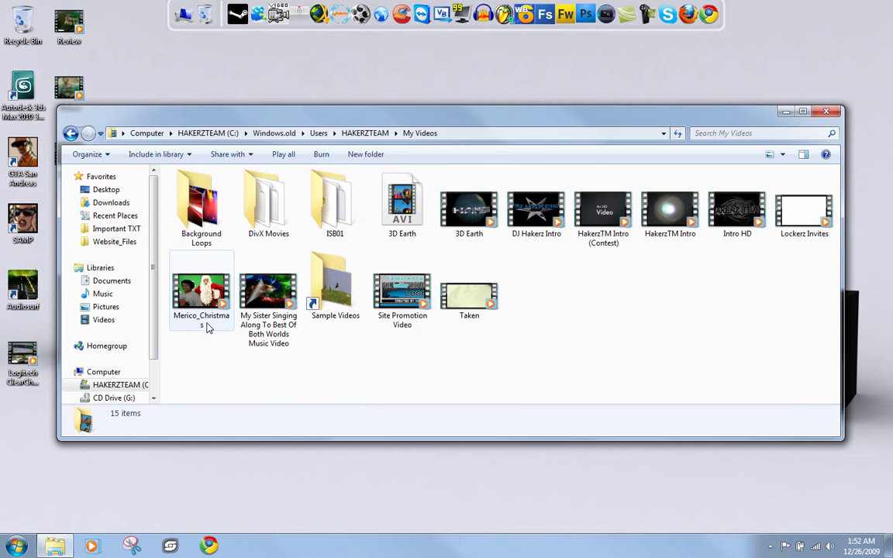
{"action": "left_click", "coordinate": [70, 133]}
{"action": "left_click", "coordinate": [69, 134]}
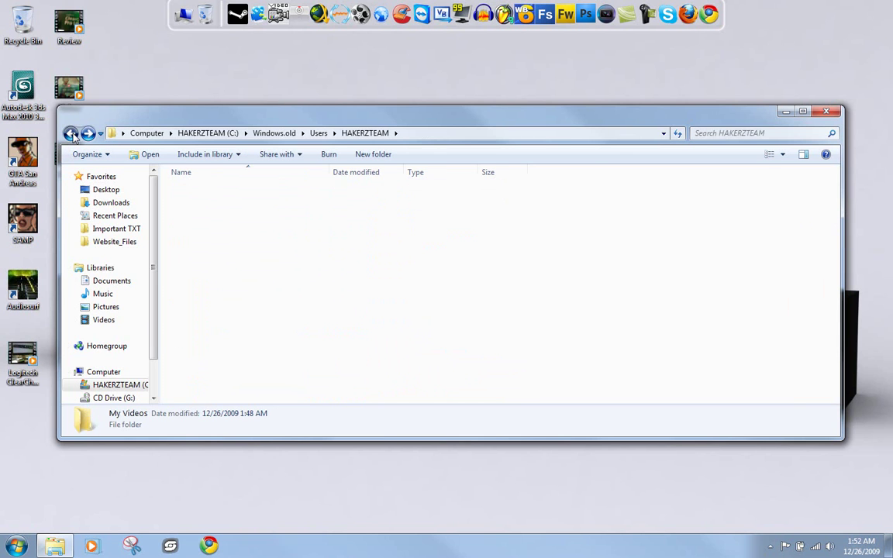
{"action": "left_click", "coordinate": [70, 133]}
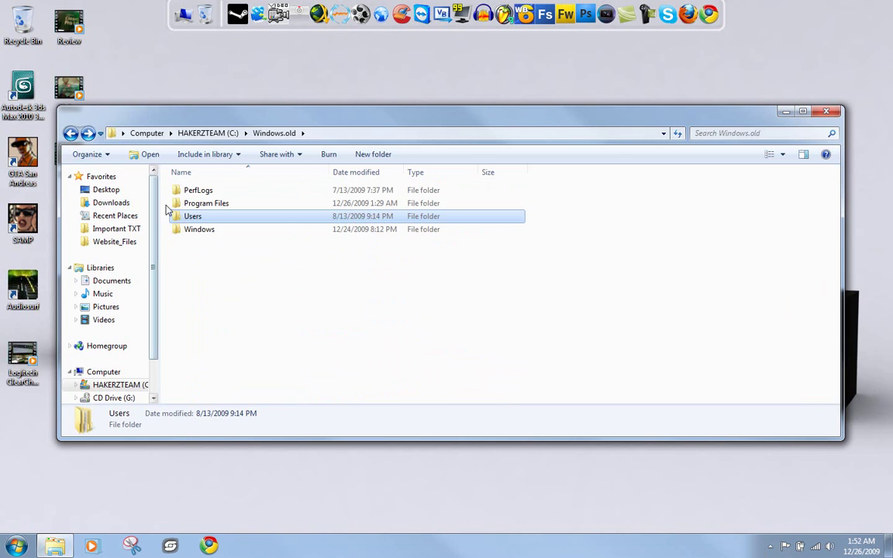
Open Windows.old's Program Files and scroll through its 117 old program folders.
{"action": "double_click", "coordinate": [213, 203]}
{"action": "scroll", "coordinate": [634, 290], "scroll_direction": "down", "scroll_amount": 10}
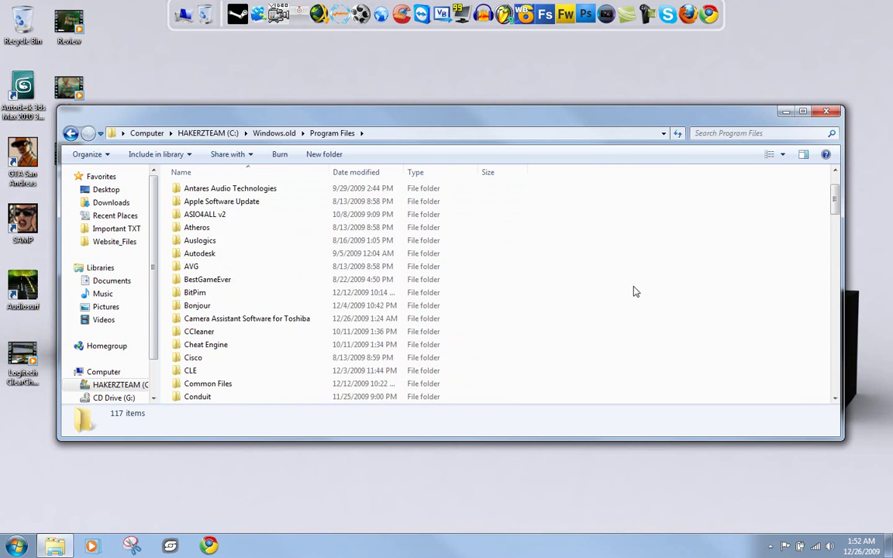
{"action": "scroll", "coordinate": [635, 291], "scroll_direction": "down", "scroll_amount": 20}
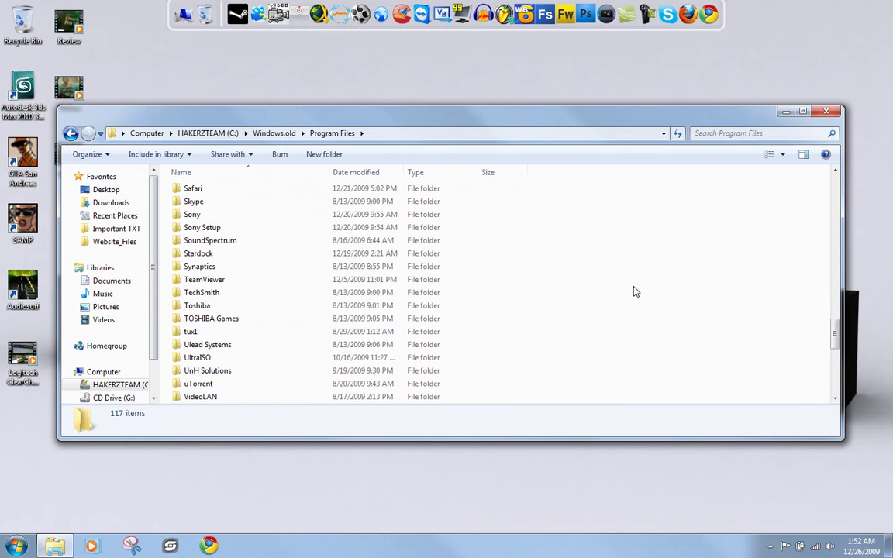
{"action": "scroll", "coordinate": [634, 292], "scroll_direction": "up", "scroll_amount": 20}
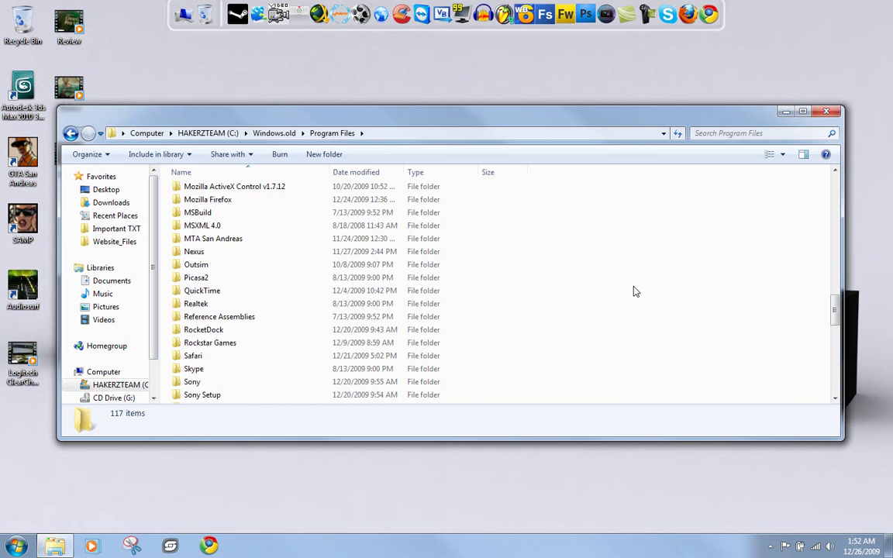
{"action": "scroll", "coordinate": [635, 292], "scroll_direction": "up", "scroll_amount": 2}
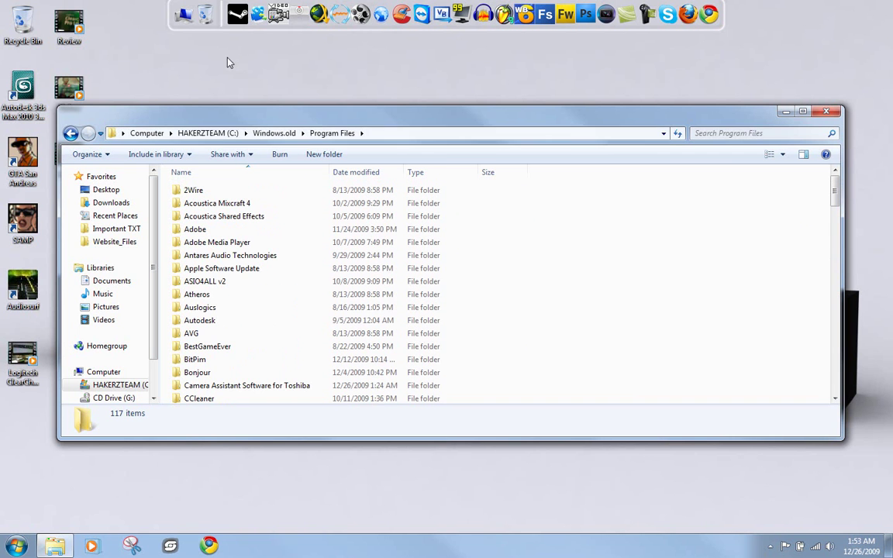
{"action": "left_click", "coordinate": [184, 16]}
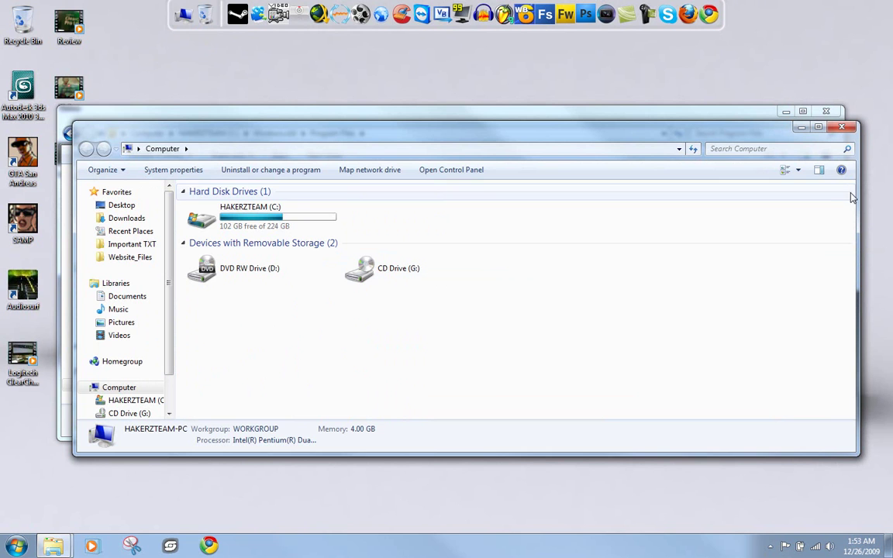
{"action": "left_click", "coordinate": [843, 128]}
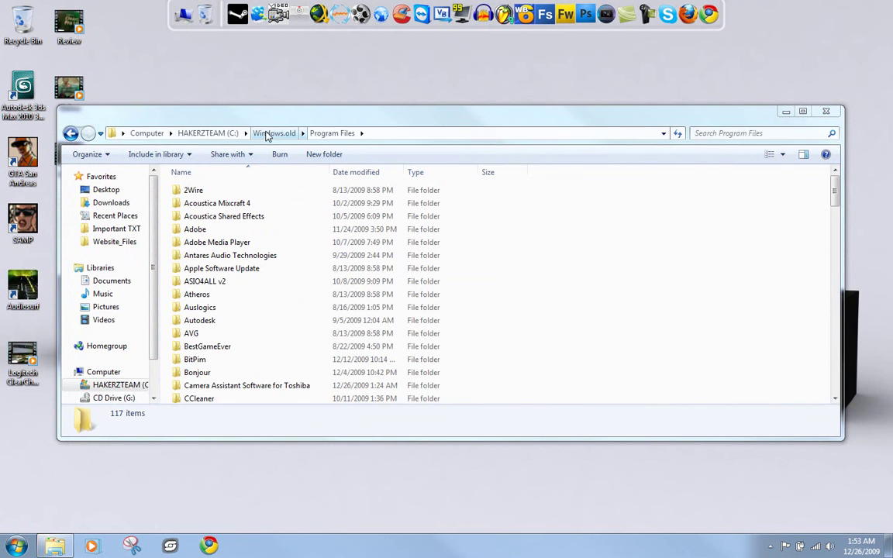
{"action": "left_click", "coordinate": [258, 133]}
{"action": "left_click", "coordinate": [227, 134]}
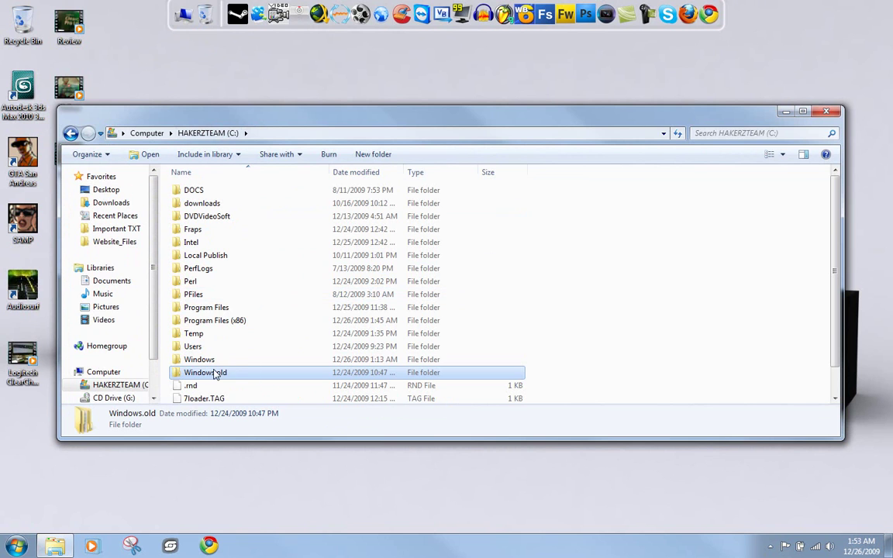
{"action": "right_click", "coordinate": [216, 375]}
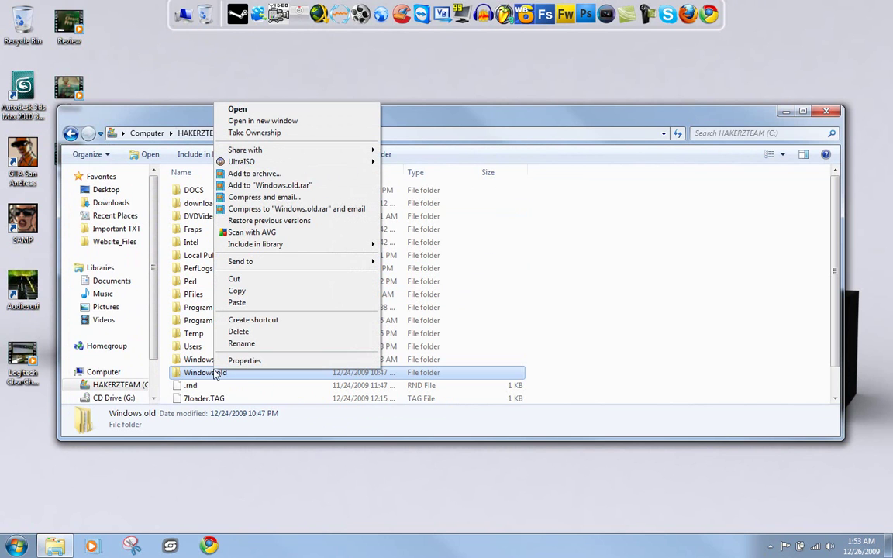
{"action": "left_click", "coordinate": [216, 377]}
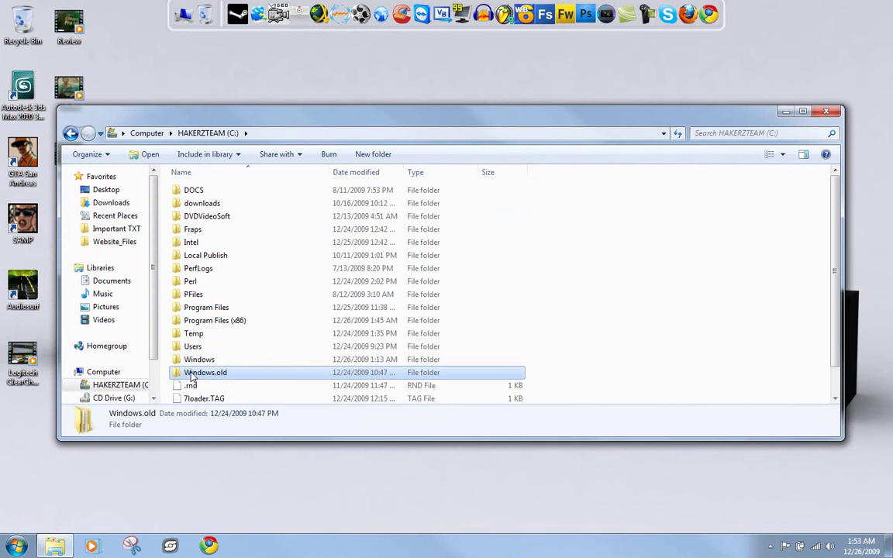
{"action": "left_click", "coordinate": [233, 372]}
{"action": "left_click", "coordinate": [240, 335]}
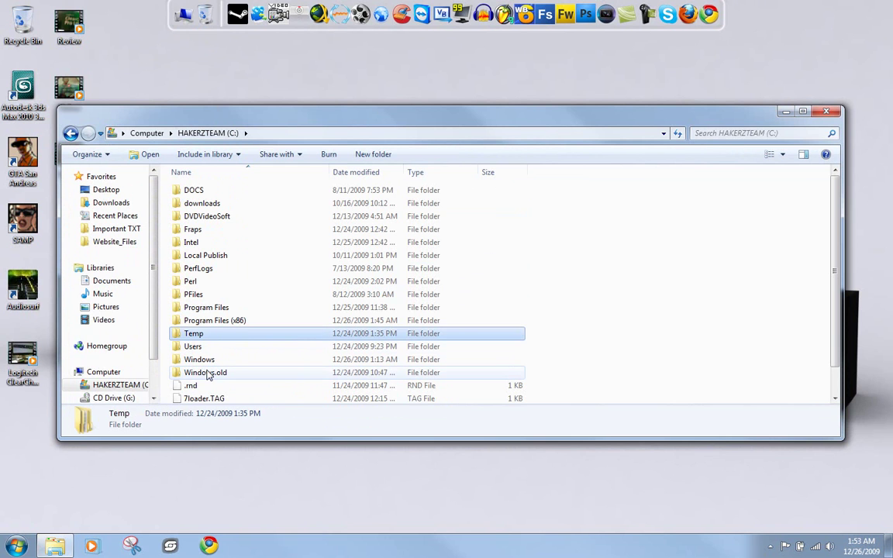
{"action": "left_click", "coordinate": [208, 376]}
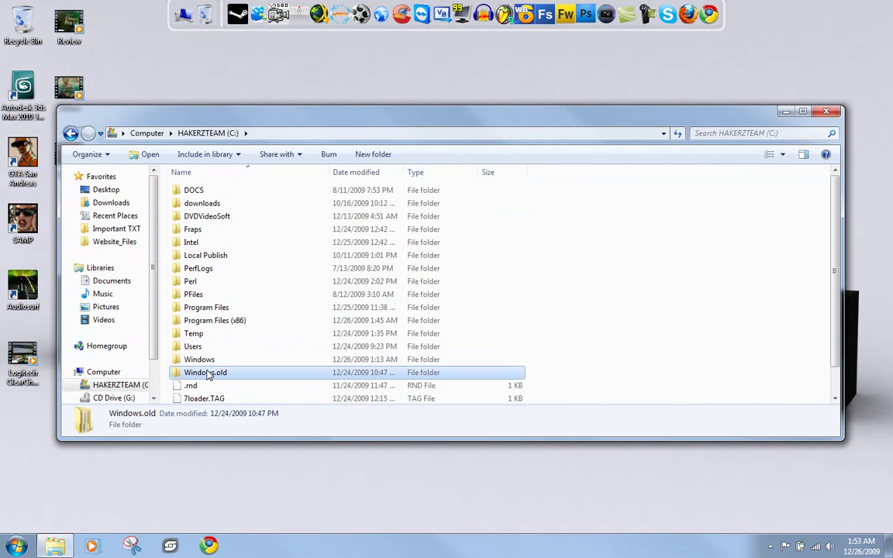
Permanently delete Windows.old with Shift+Delete and confirm Yes.
{"action": "key", "text": "shift+Delete"}
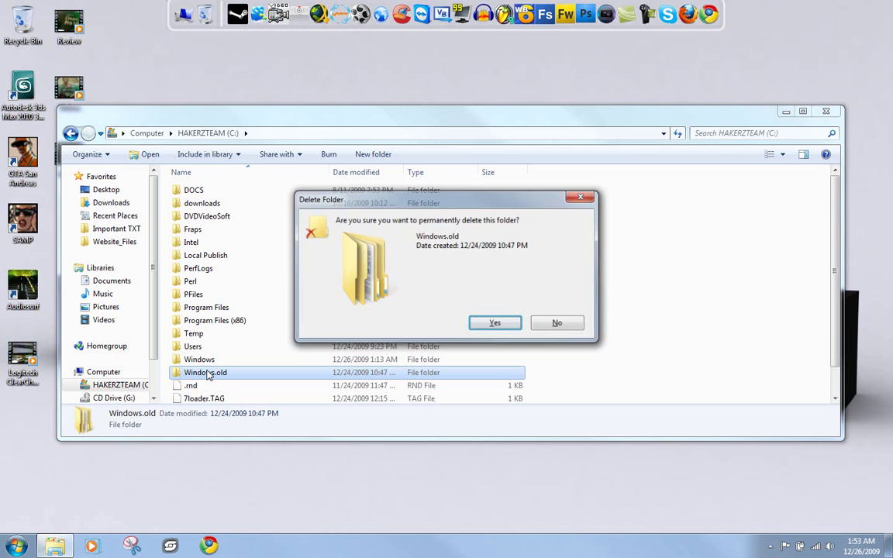
{"action": "key", "text": "Return"}
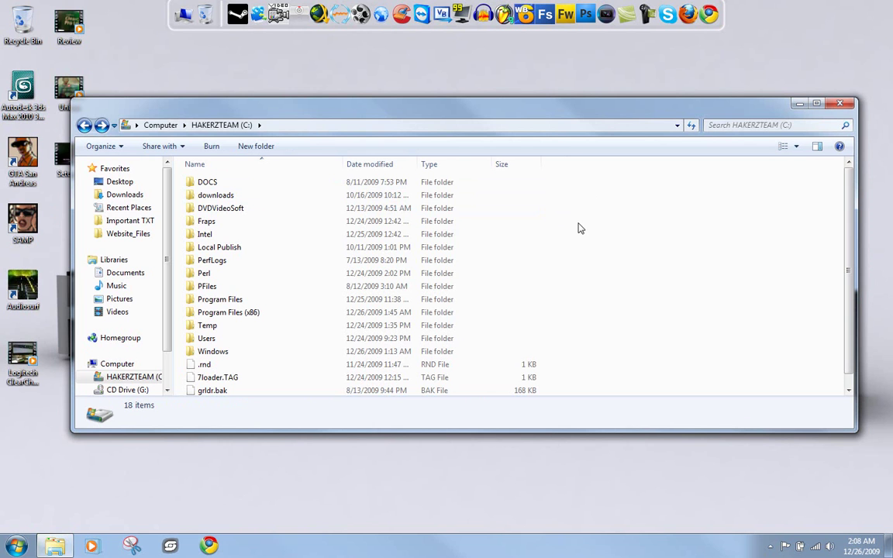
Close the C: window and check that drive C: now shows 183 GB free of 224 GB.
{"action": "left_click_drag", "start_coordinate": [325, 124], "coordinate": [320, 137]}
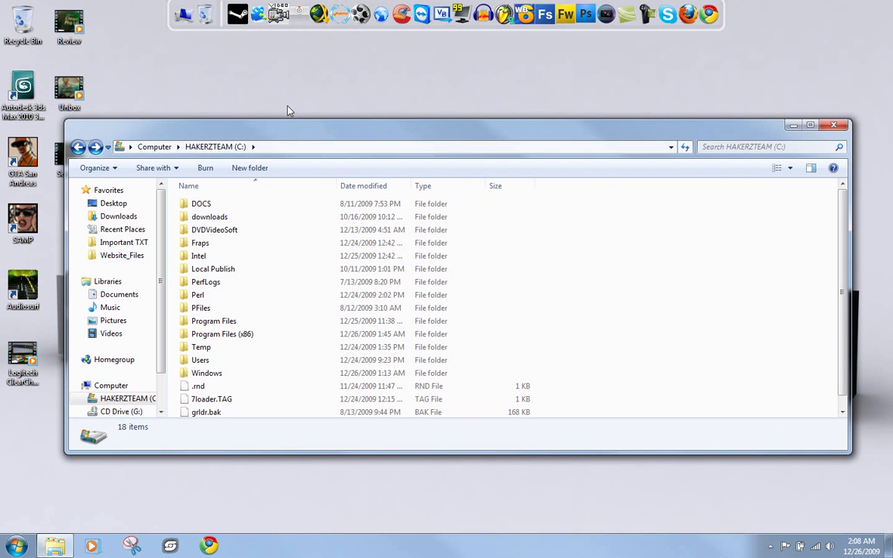
{"action": "left_click", "coordinate": [836, 126]}
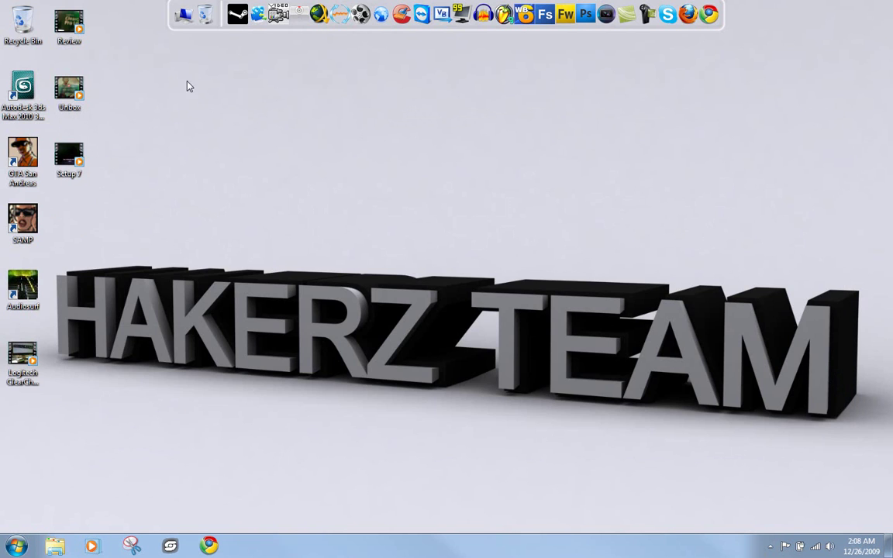
{"action": "left_click", "coordinate": [182, 19]}
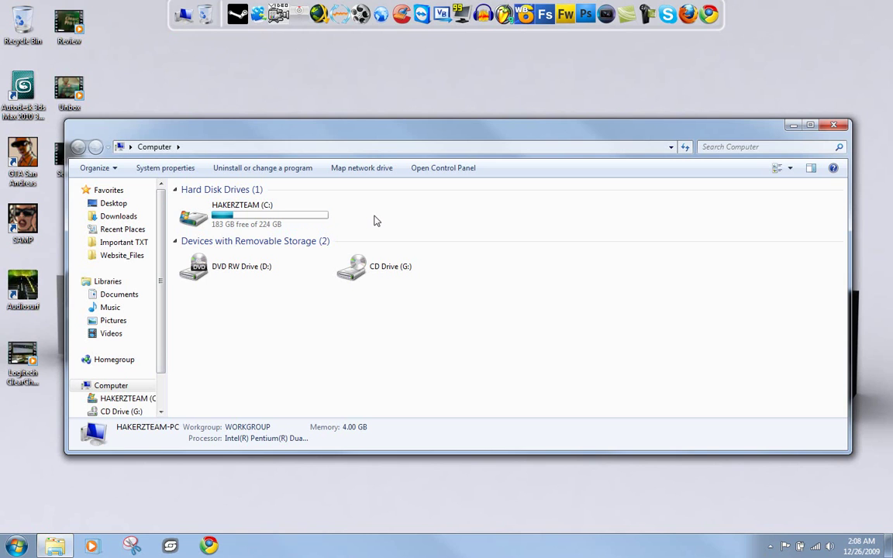
{"action": "left_click", "coordinate": [223, 221]}
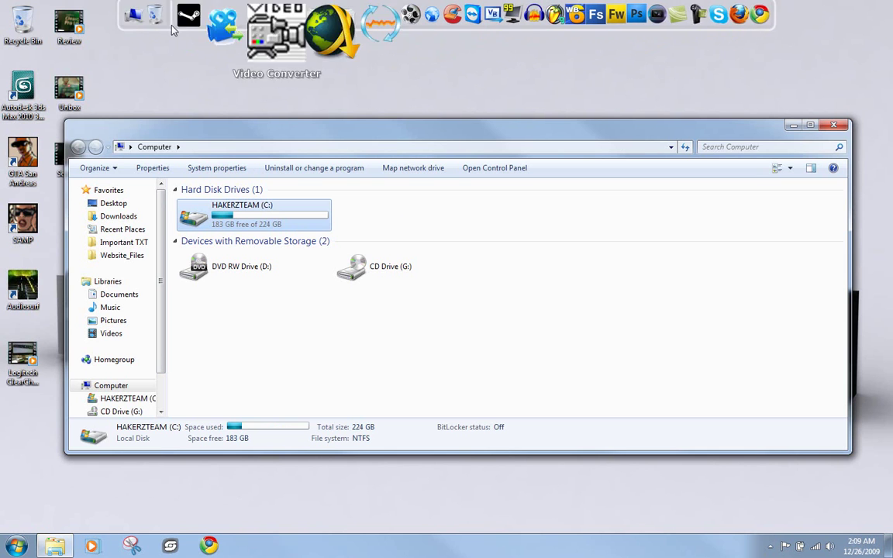
{"action": "left_click", "coordinate": [225, 312]}
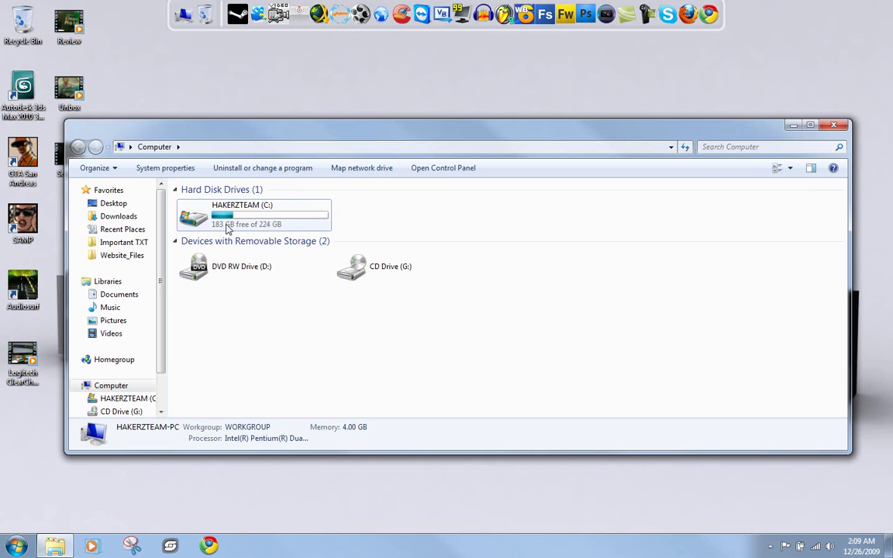
Minimize the Computer window to reveal the desktop.
{"action": "left_click", "coordinate": [793, 125]}
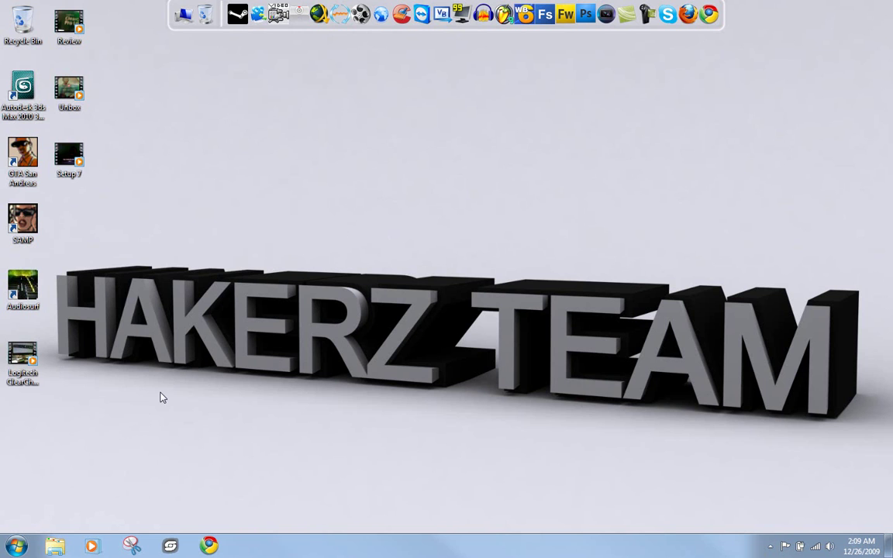
Launch Auslogics BoostSpeed and go to Computer Clean Up, then Privacy and Security.
{"action": "left_click", "coordinate": [378, 23]}
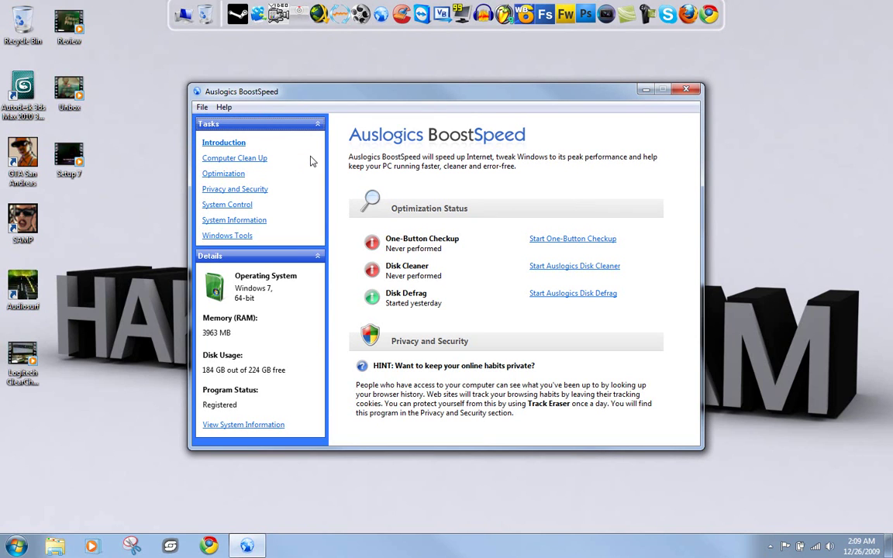
{"action": "left_click", "coordinate": [224, 160]}
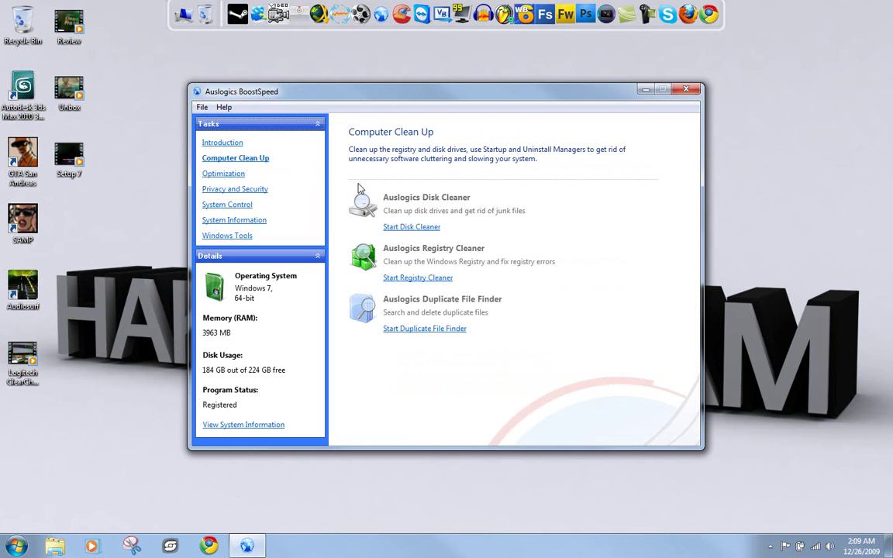
{"action": "left_click", "coordinate": [236, 191]}
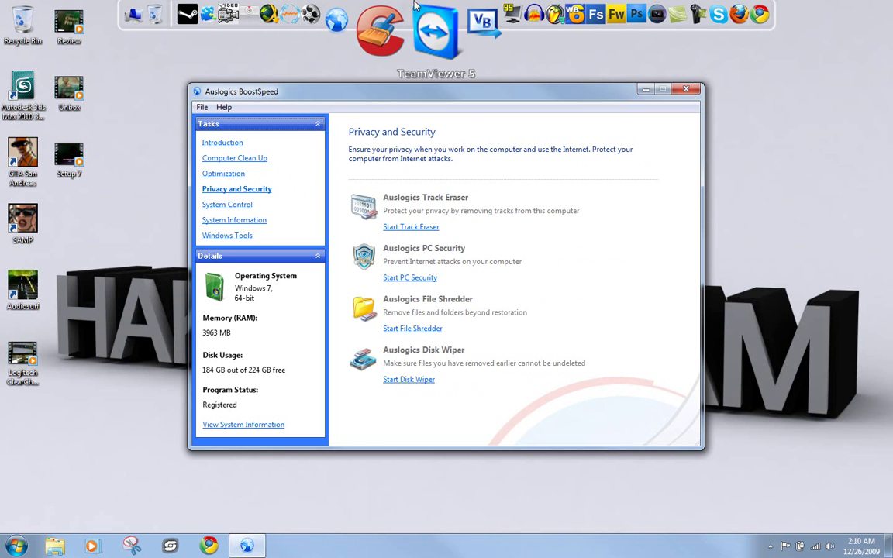
{"action": "left_click", "coordinate": [15, 40]}
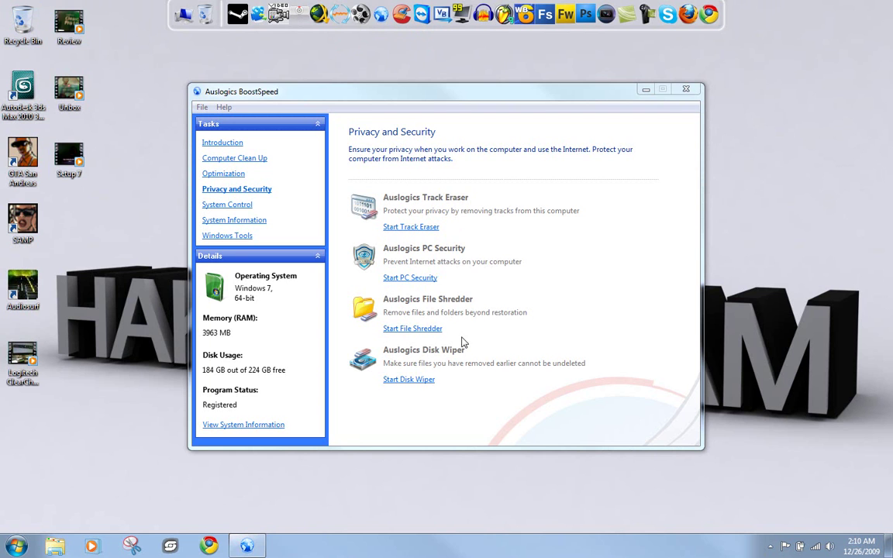
Open Disk Wiper, dismiss the Skype popup, and close Disk Wiper and BoostSpeed without wiping.
{"action": "left_click", "coordinate": [407, 382]}
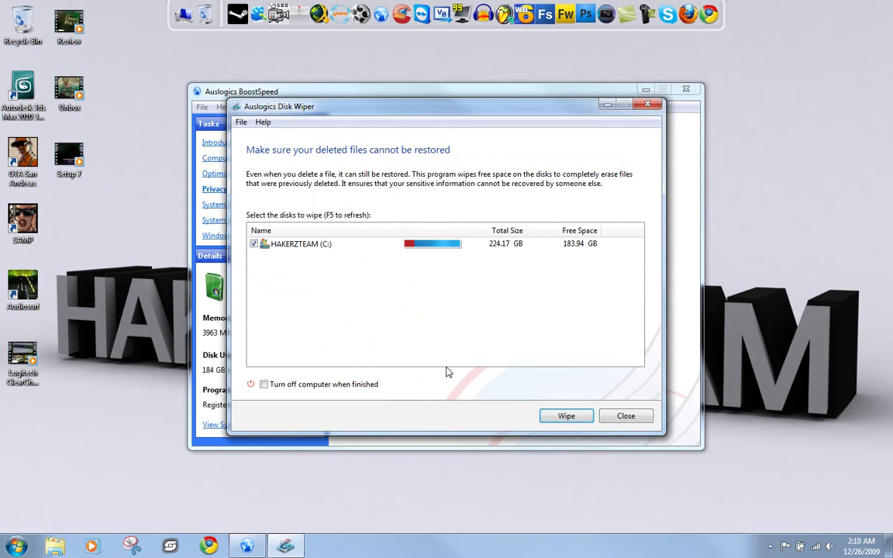
{"action": "left_click", "coordinate": [572, 238]}
{"action": "left_click", "coordinate": [625, 417]}
{"action": "left_click", "coordinate": [685, 89]}
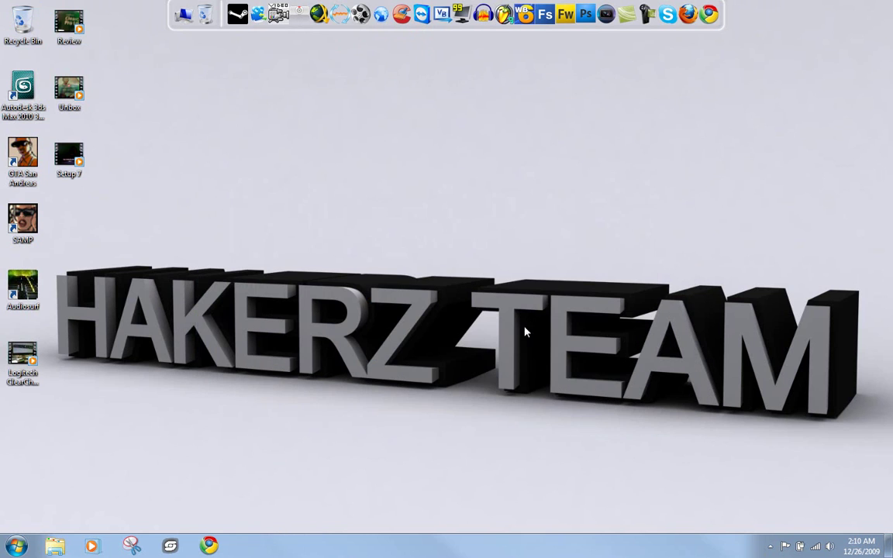